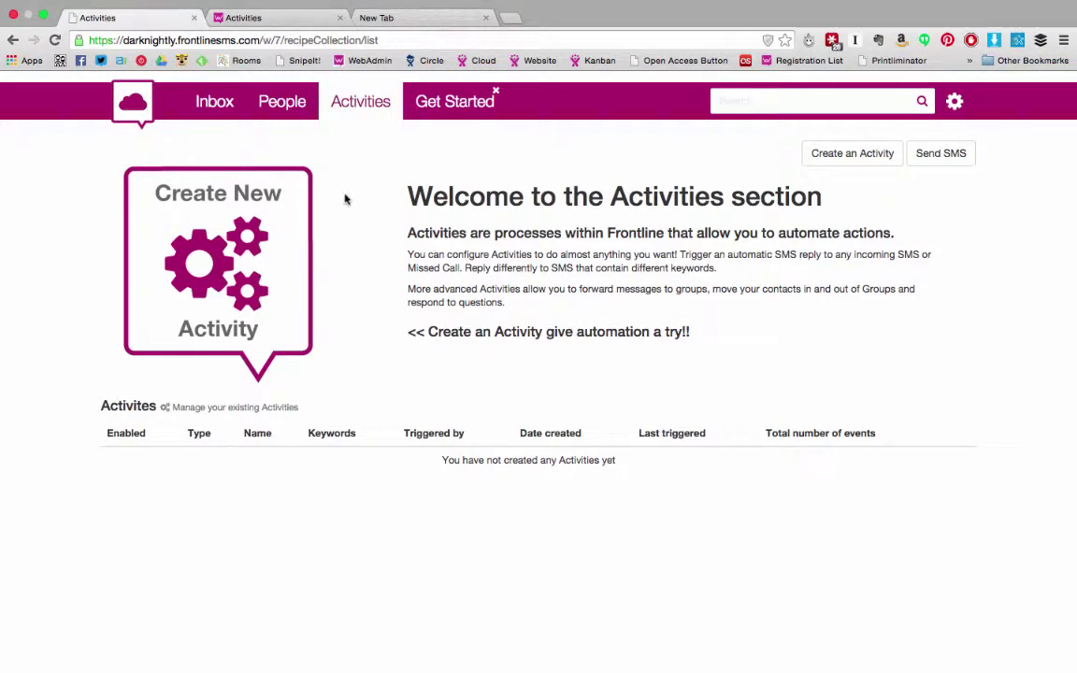
Step: Start a new activity from the Activities page to see the available activity types
left_click(220, 264)
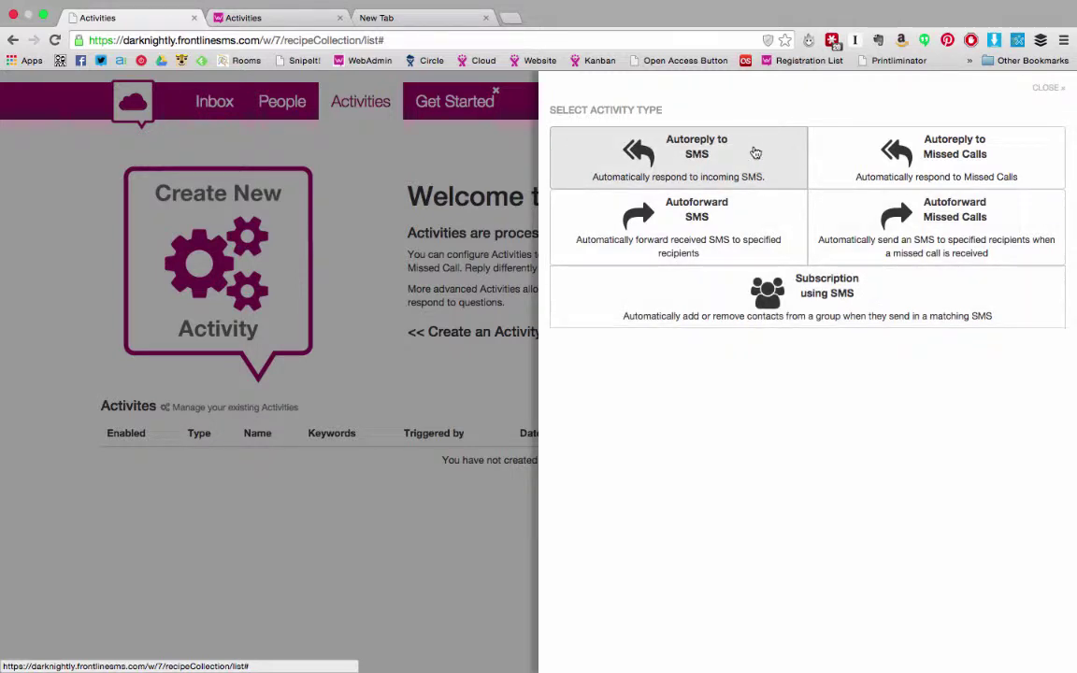
Step: Create an SMS autoreply named 'Opening hours' with the reply text 'Our opening hours....'
left_click(755, 152)
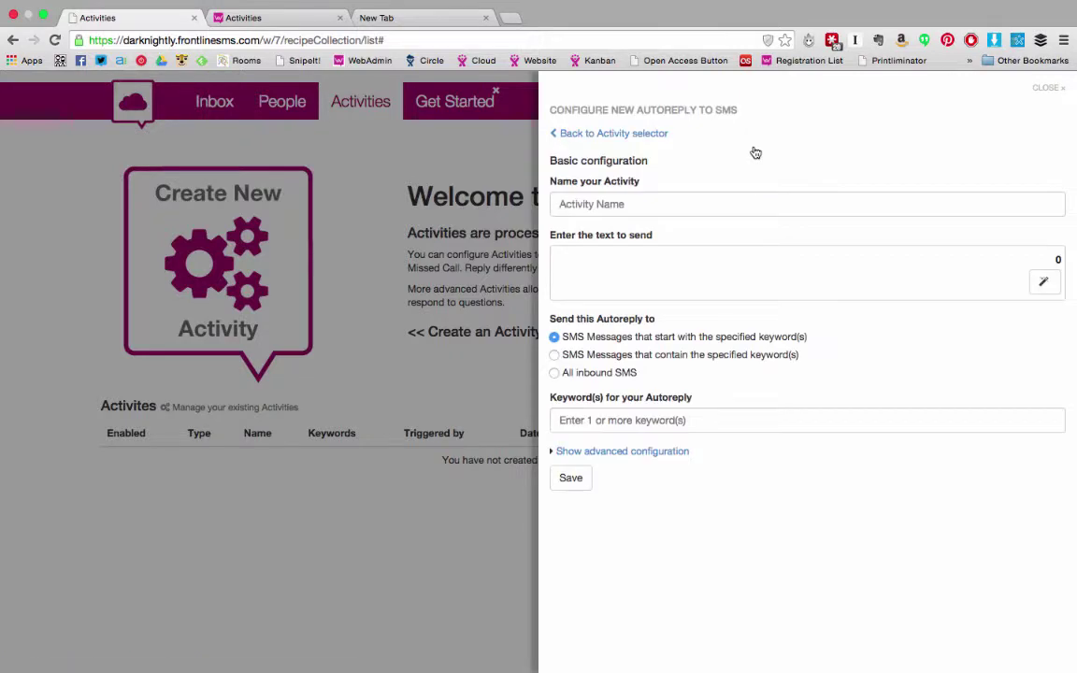
left_click(713, 199)
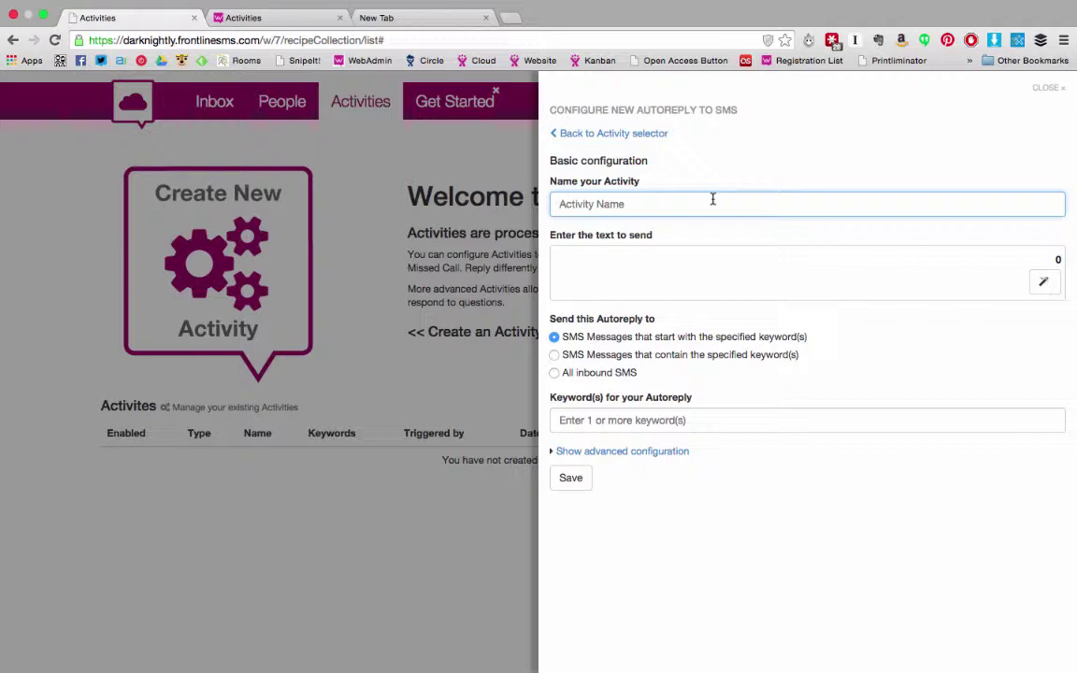
type("Opening hours")
left_click(556, 259)
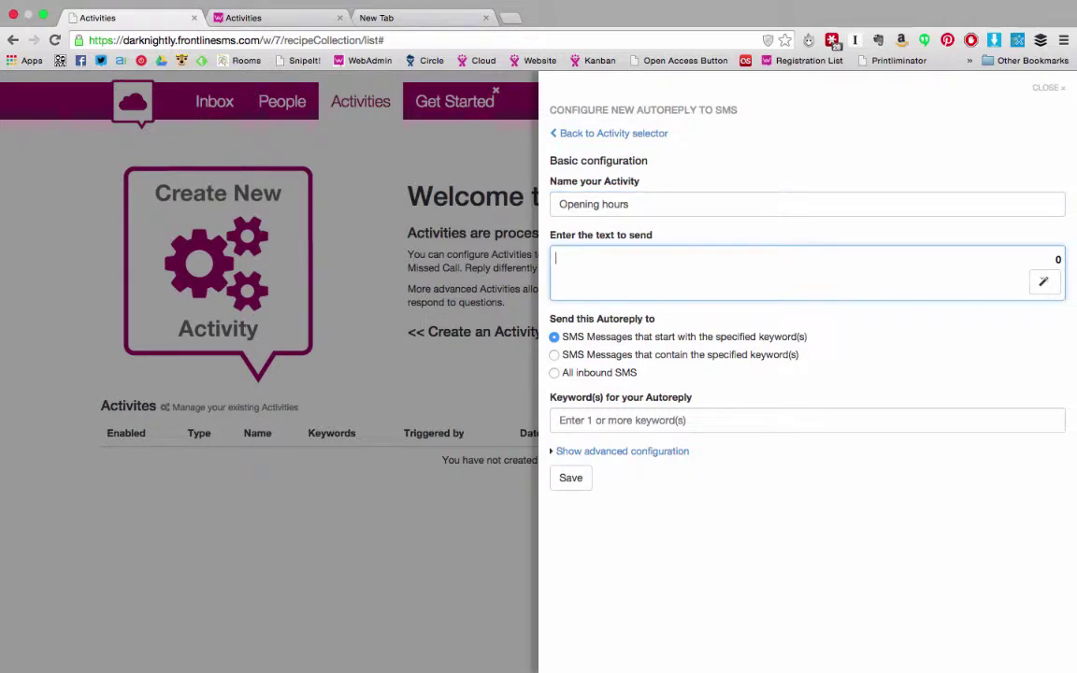
type("Our opening hours...")
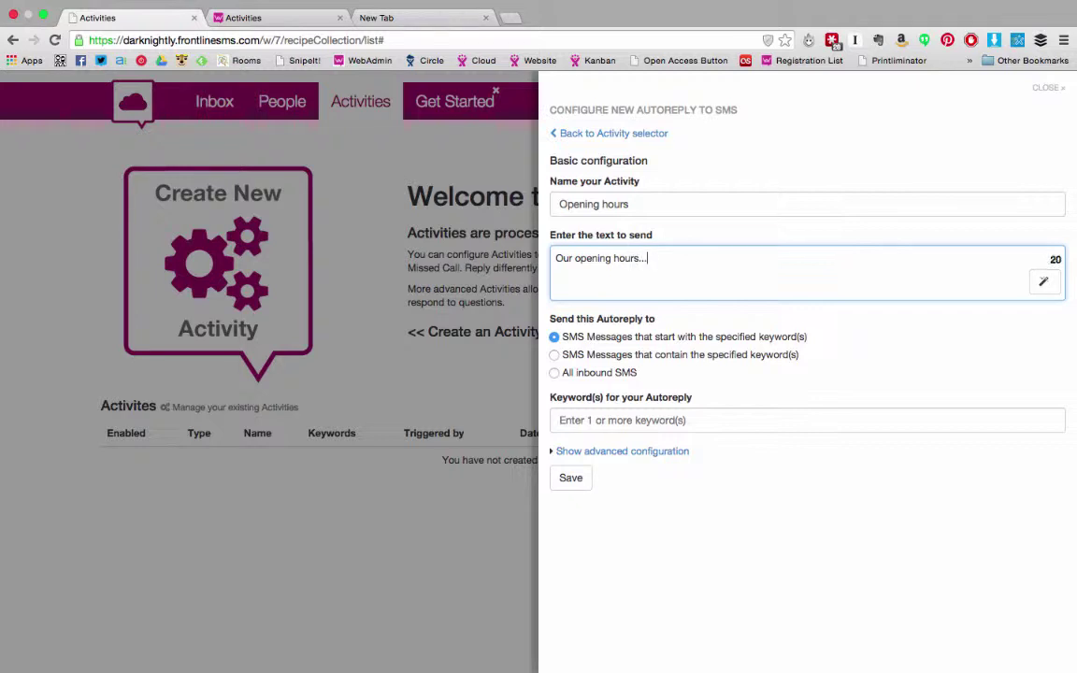
type(".")
Step: Set the autoreply keyword to 'open' and submit the form
left_click(589, 420)
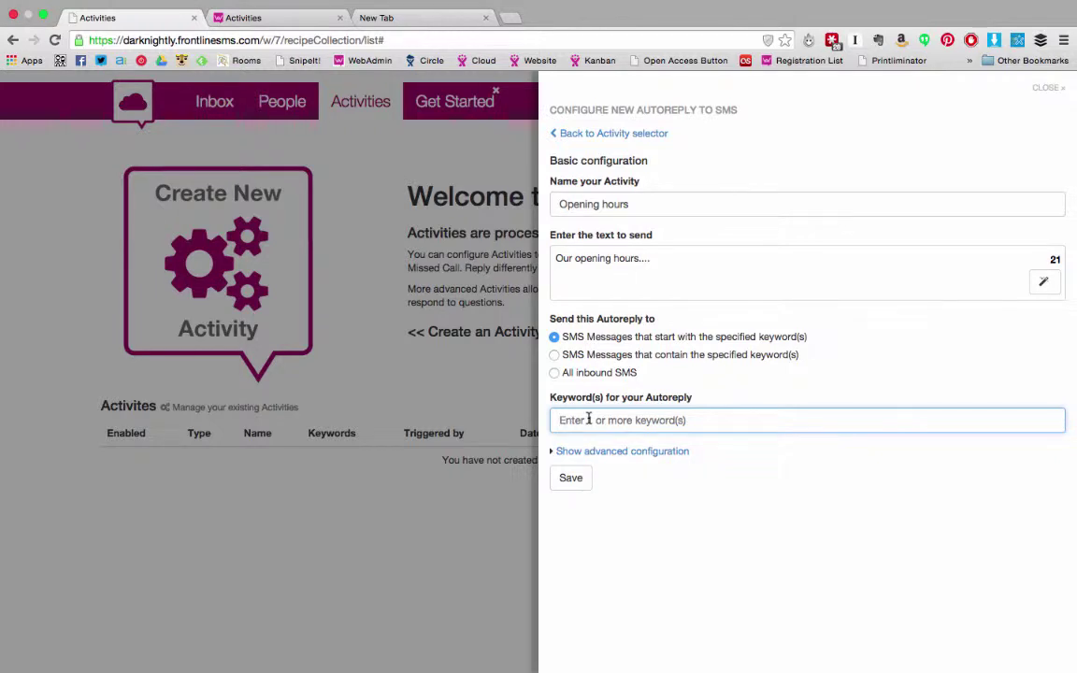
type("open")
left_click(571, 479)
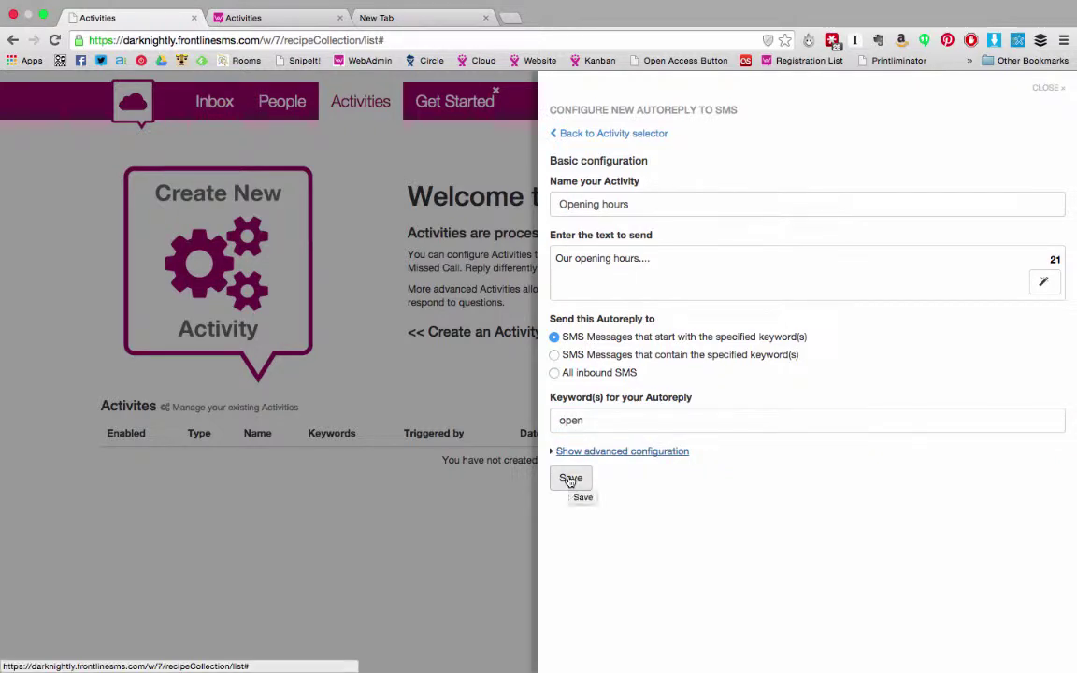
Step: Save the Opening hours autoreply and reload the Activities list to refresh its stats
left_click(570, 479)
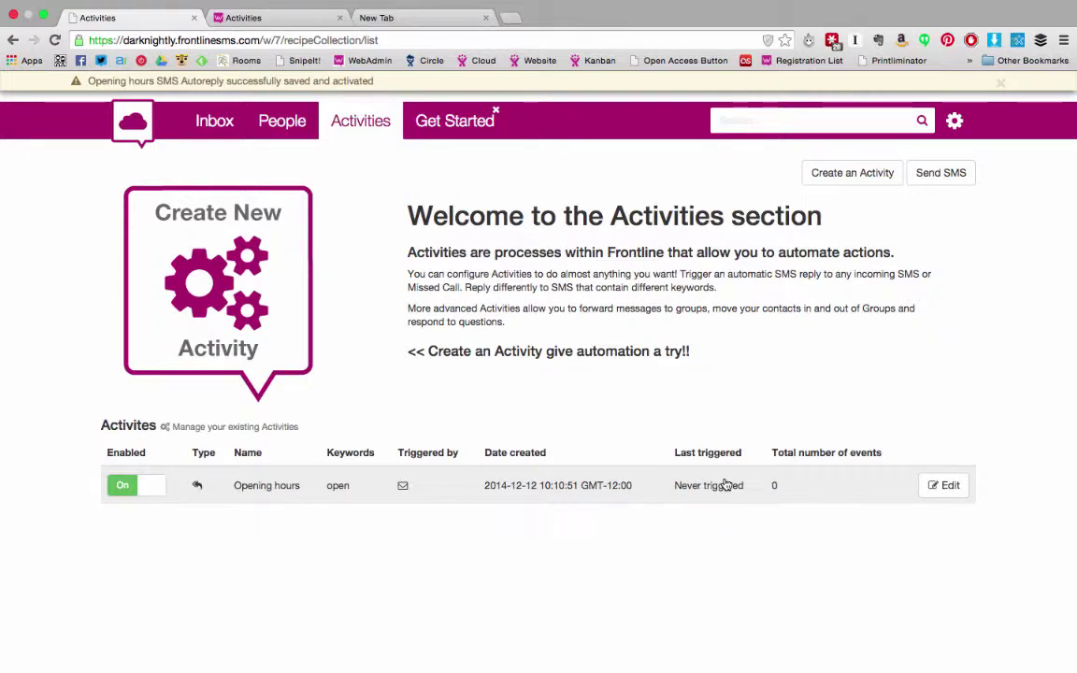
key("super+r")
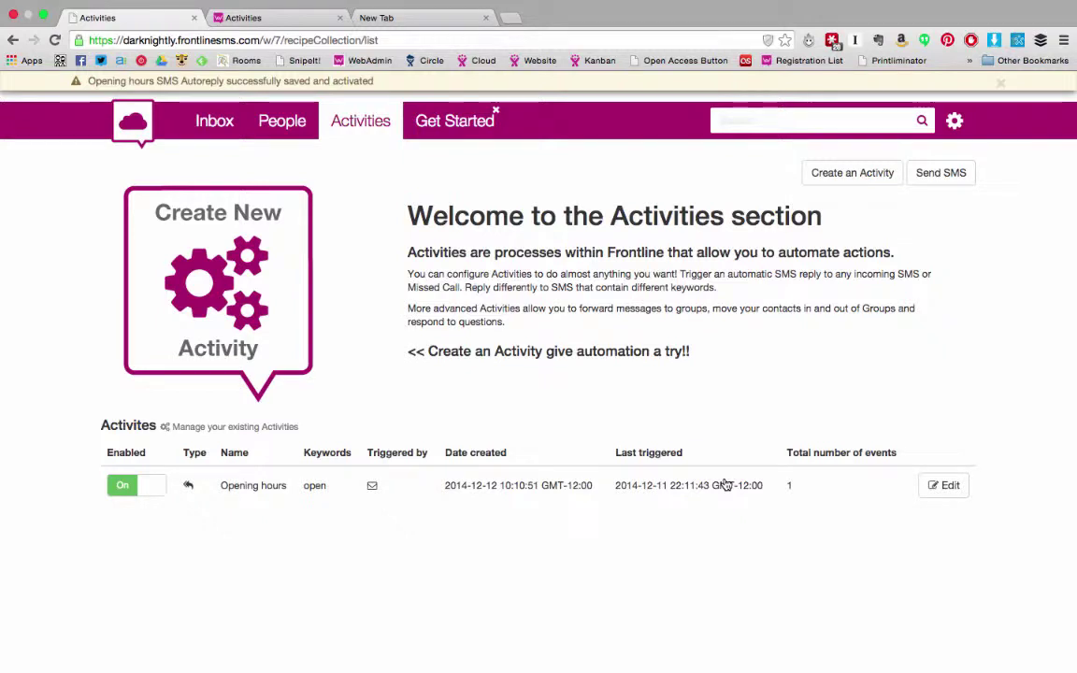
Step: Open Opening hours' details, expand its event to see the reply sent, then edit it
left_click(796, 496)
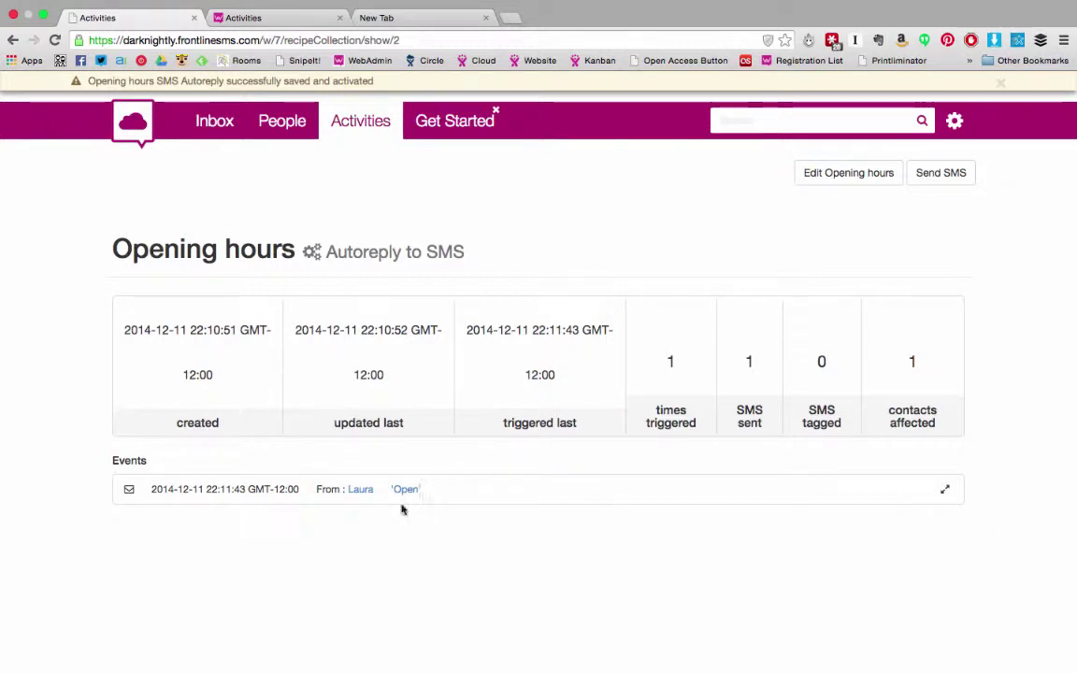
left_click(945, 490)
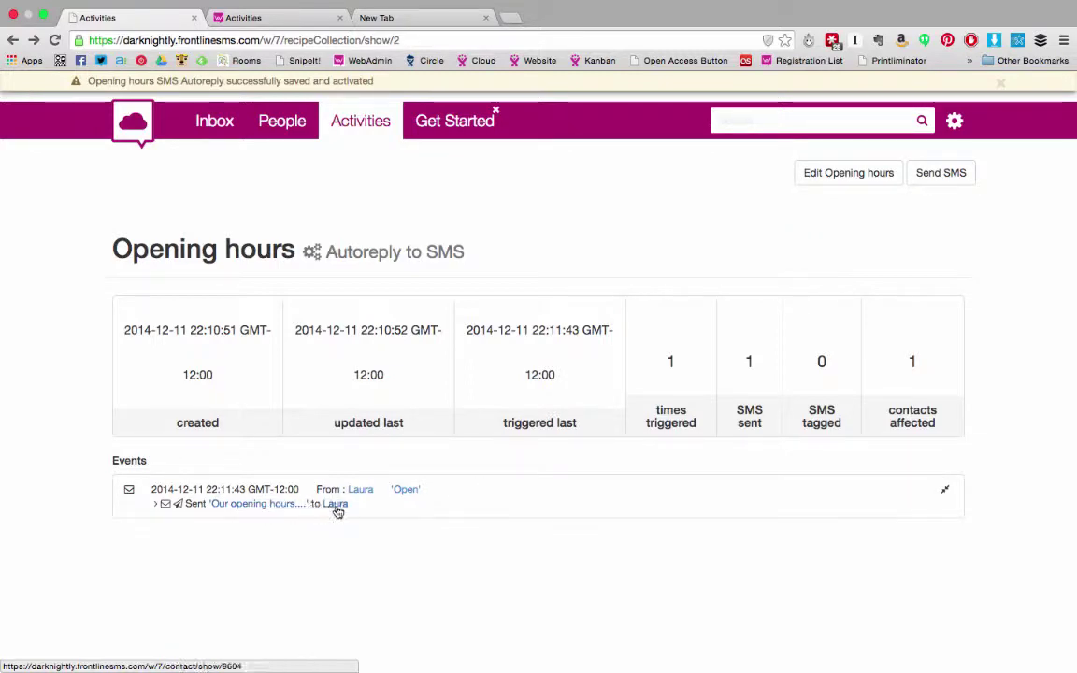
left_click(848, 176)
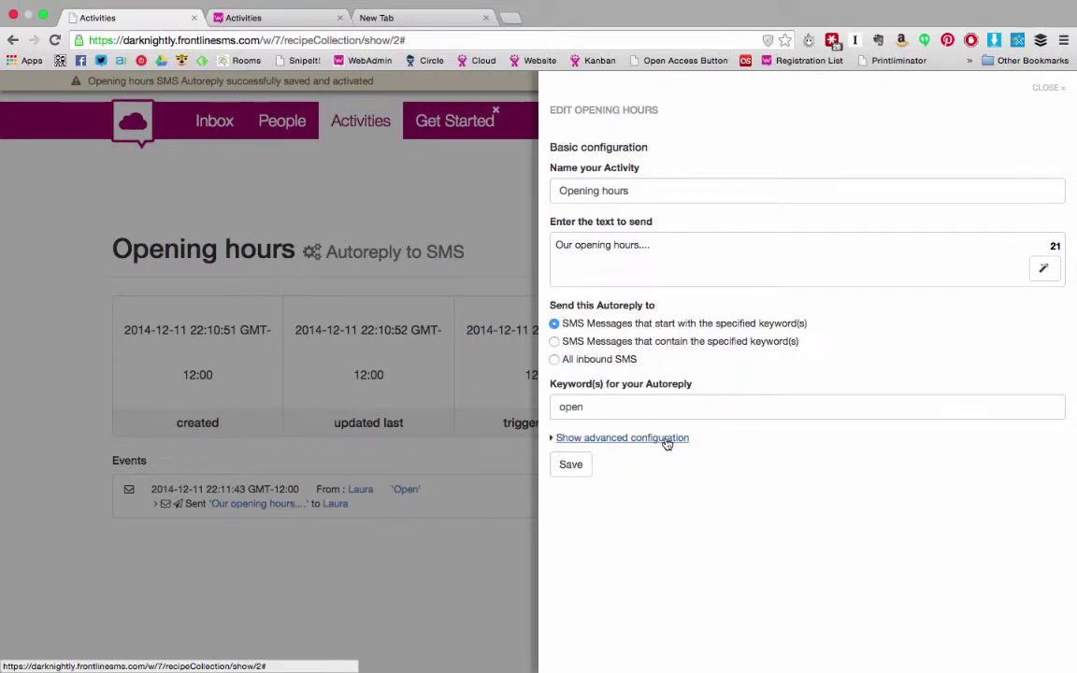
Step: In advanced settings, send from the user's own number without group restriction, then cancel
left_click(667, 440)
left_click(667, 439)
scroll(730, 522, "down", 1)
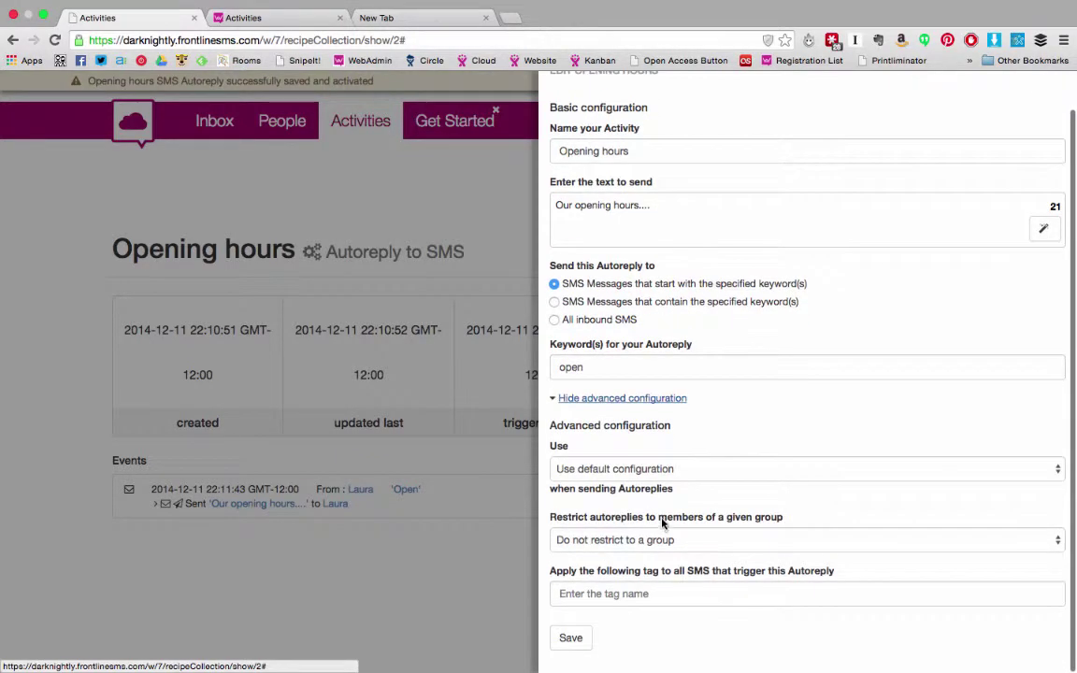
left_click(653, 471)
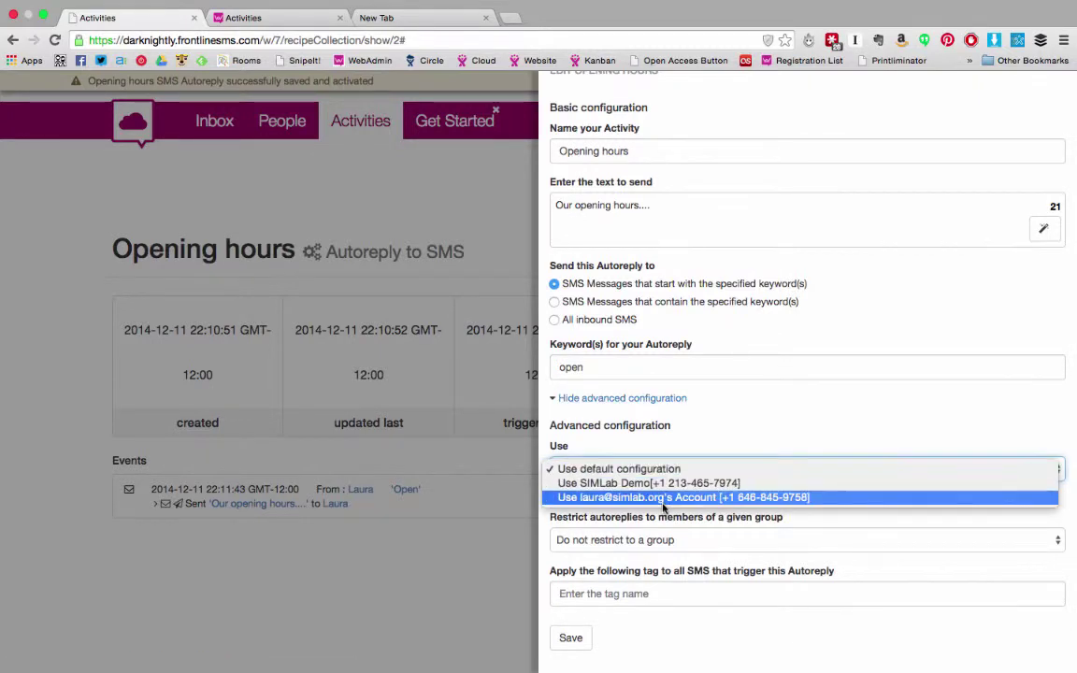
left_click(658, 497)
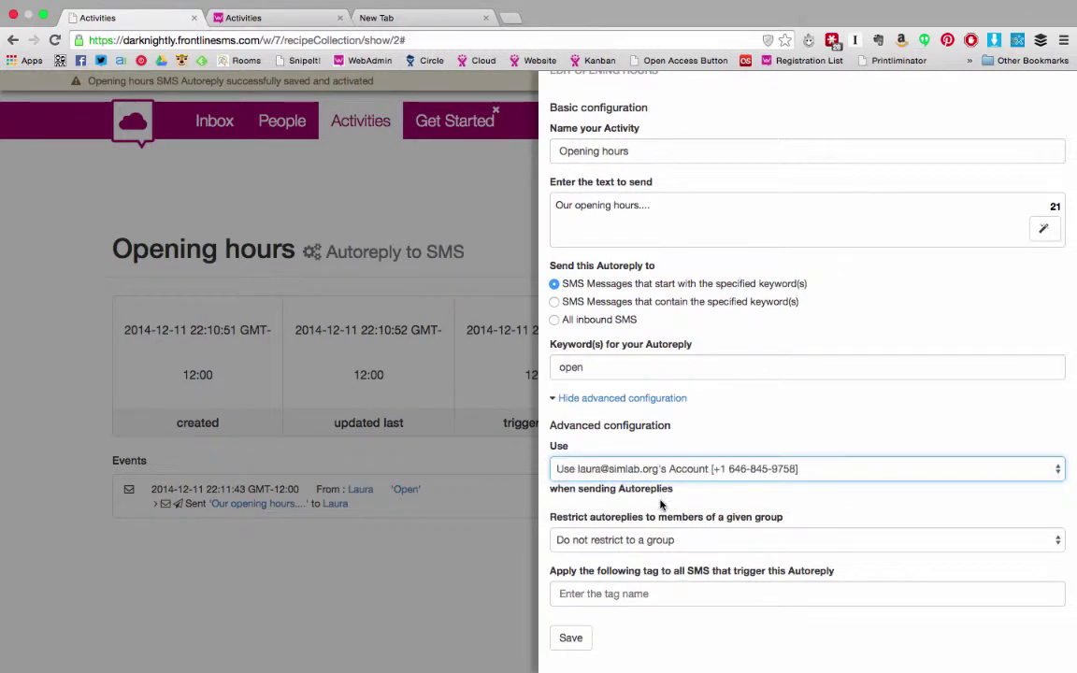
left_click(658, 542)
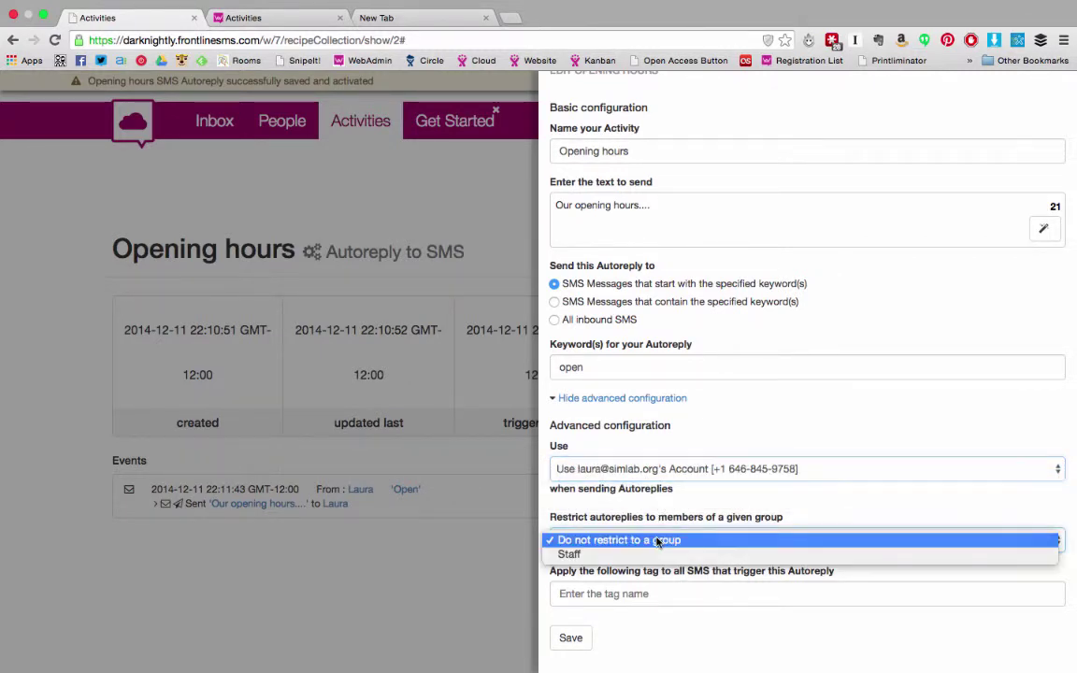
left_click(658, 541)
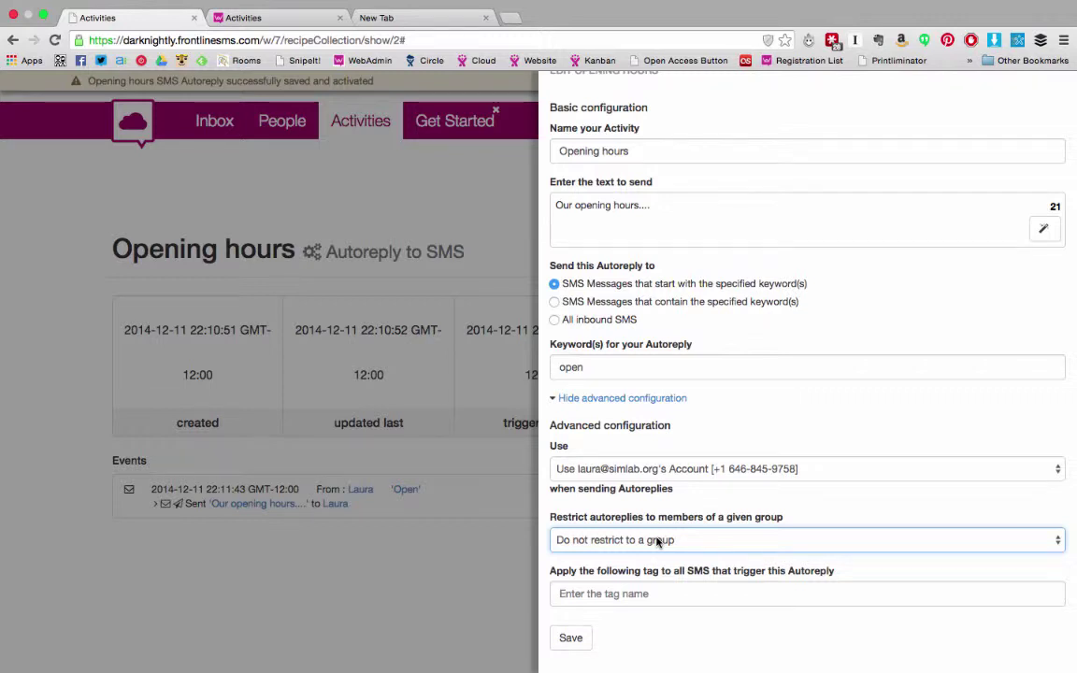
left_click(659, 542)
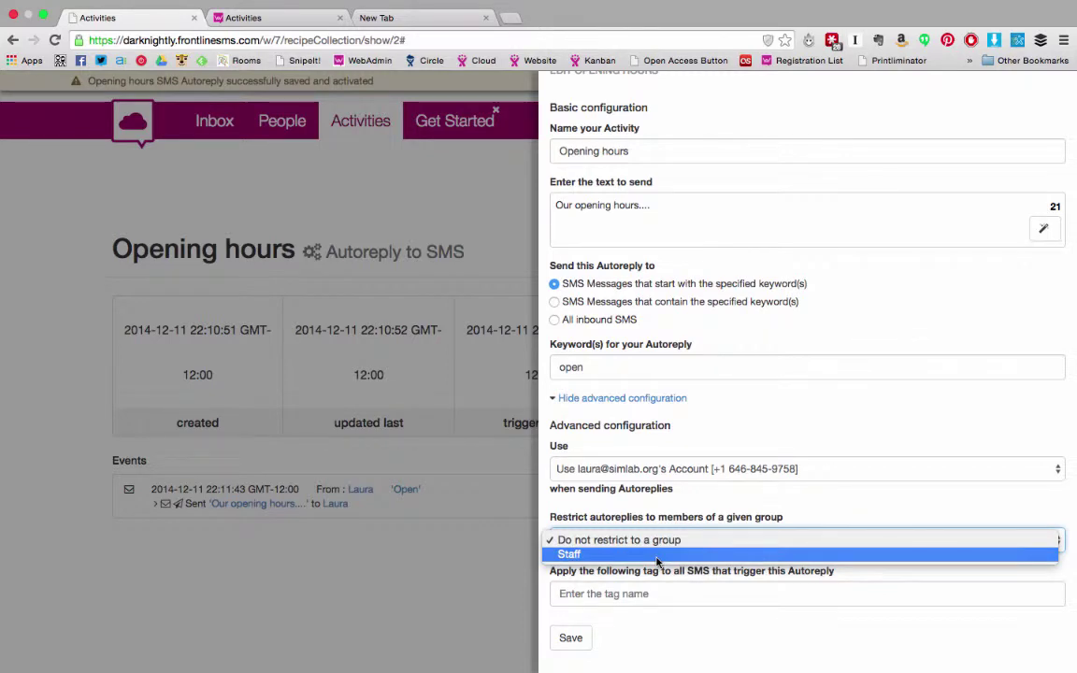
key("Escape")
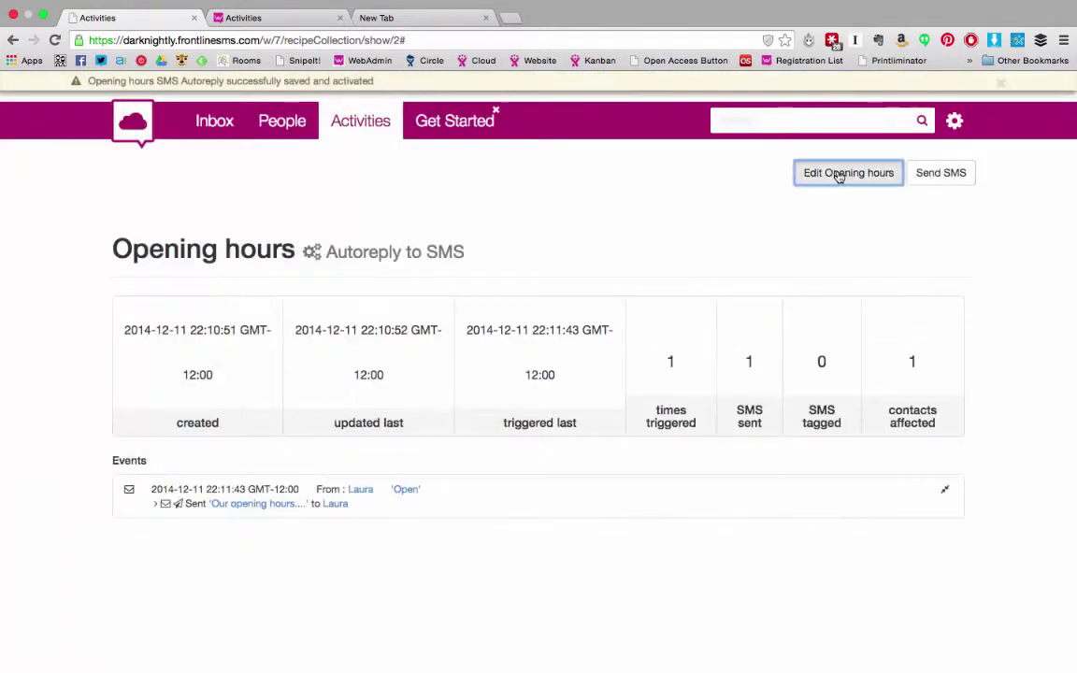
Step: Reopen the autoreply and save it with no group restriction and an empty tag
left_click(846, 173)
left_click(644, 438)
scroll(727, 562, "down", 1)
scroll(728, 561, "down", 1)
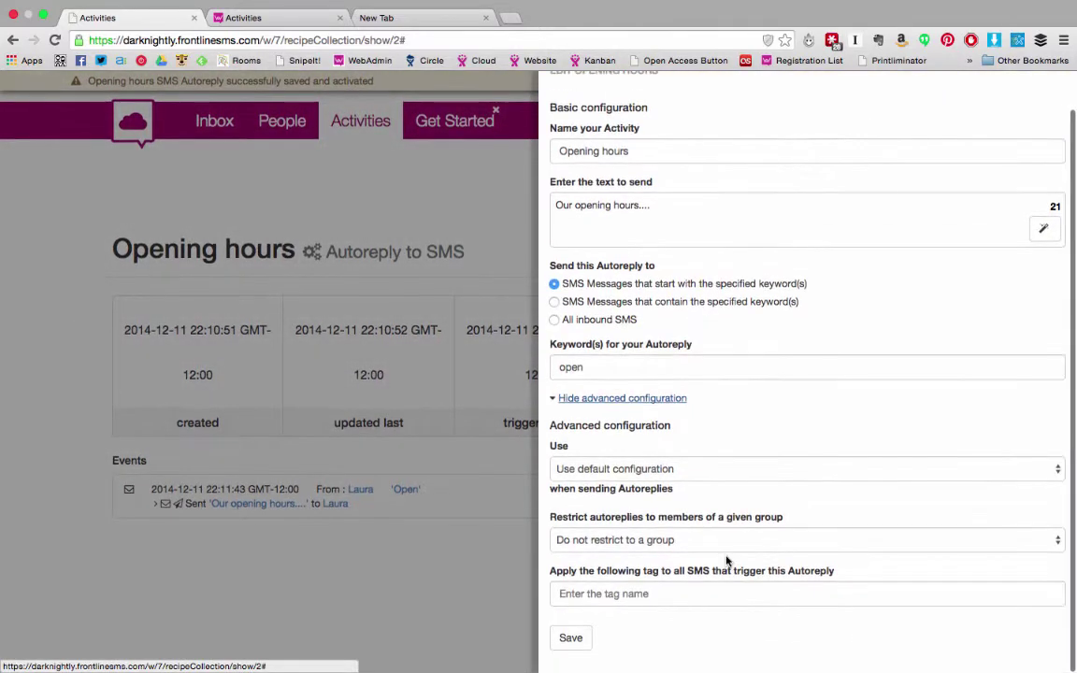
left_click(657, 598)
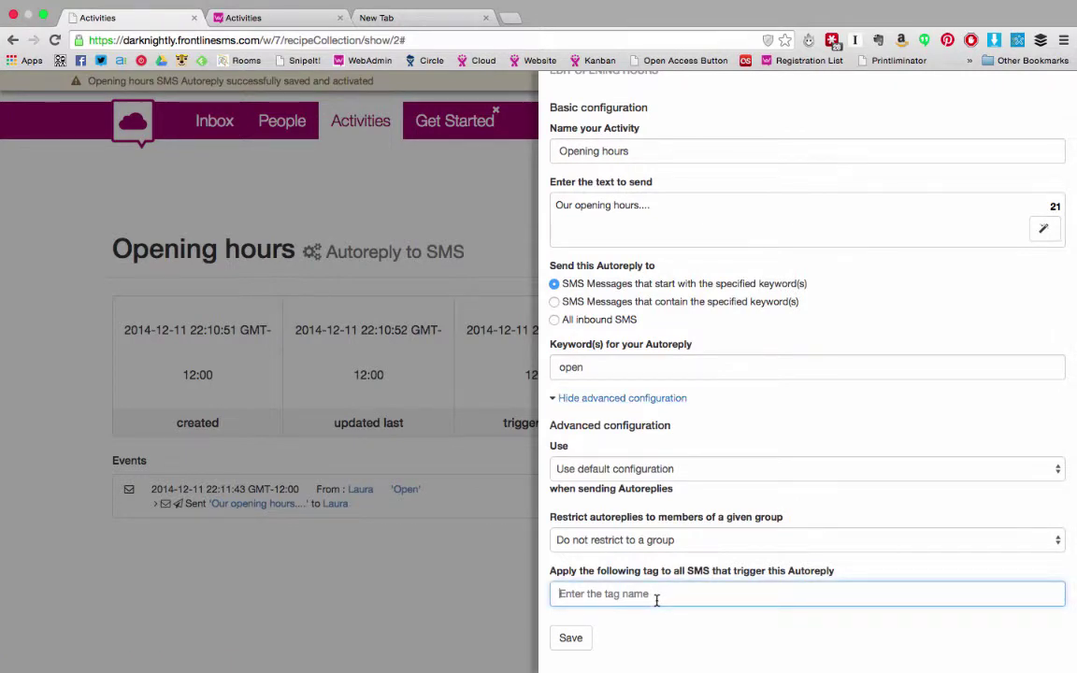
left_click(570, 638)
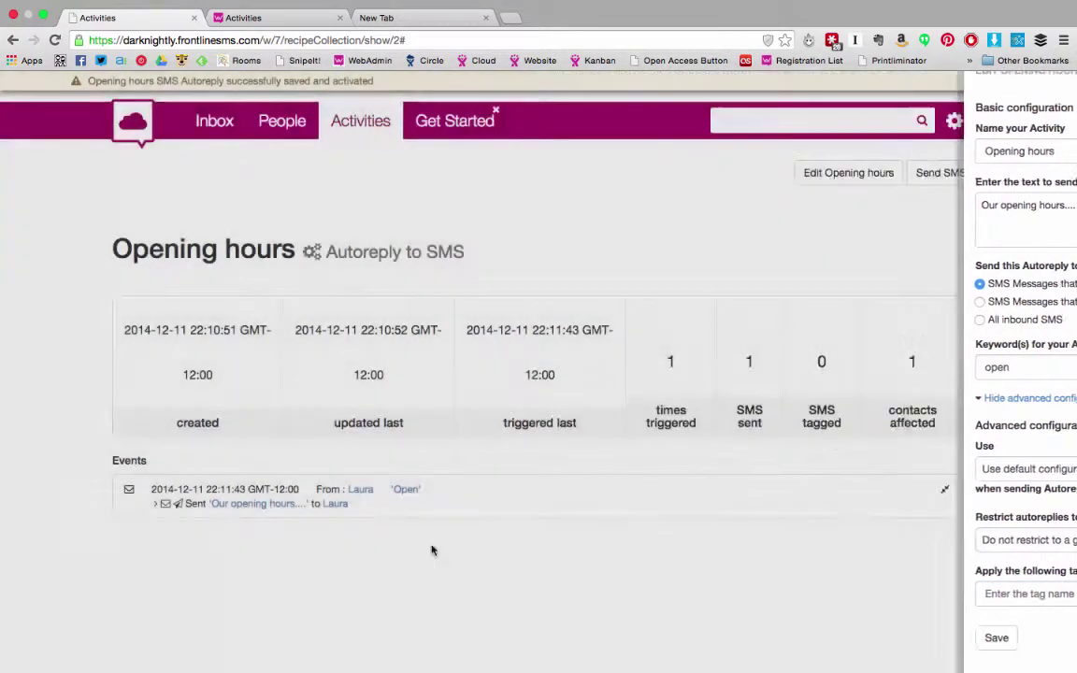
Step: View the message that triggered the Opening hours autoreply
left_click(404, 493)
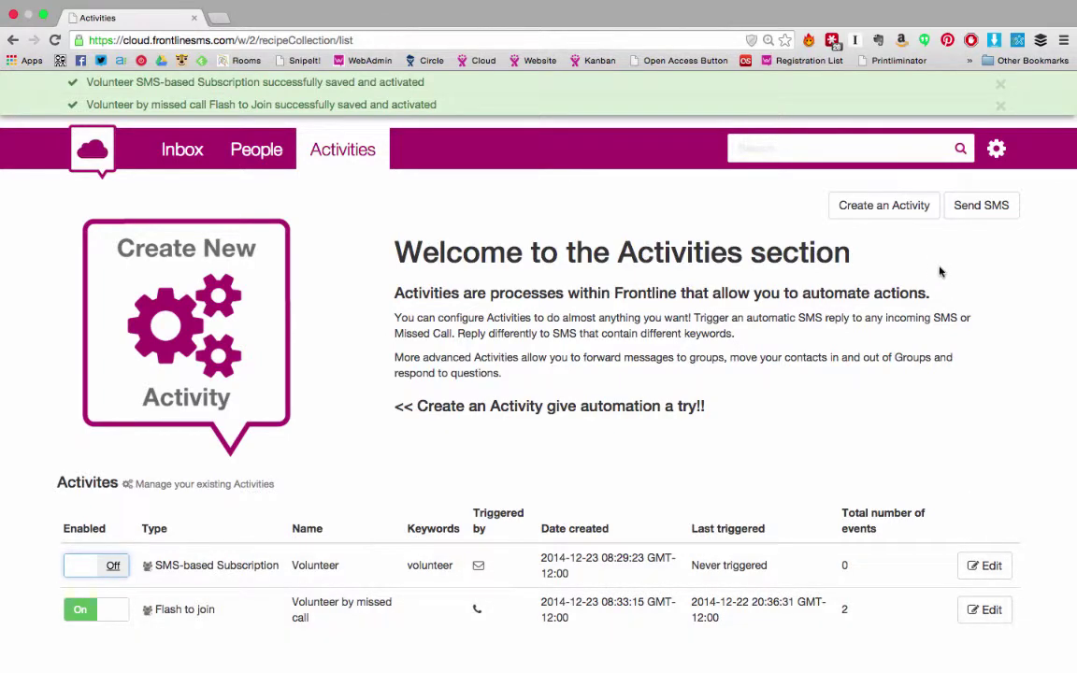
Step: Edit Volunteer by missed call, check its join message is unchanged, and save it
left_click(987, 612)
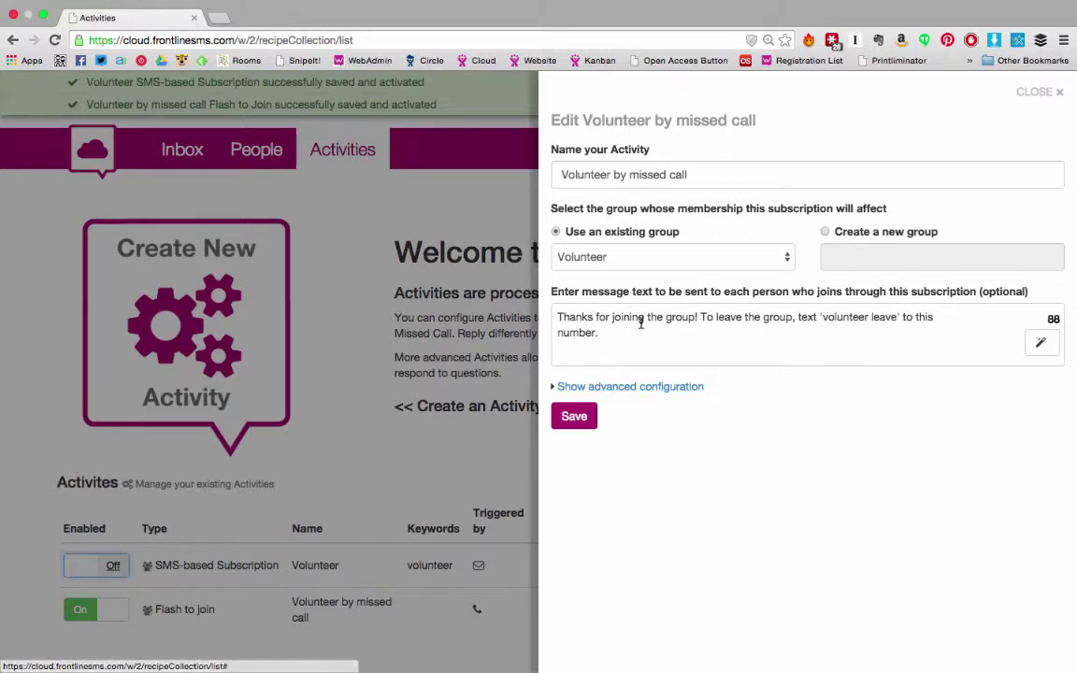
left_click(615, 330)
key("super+a")
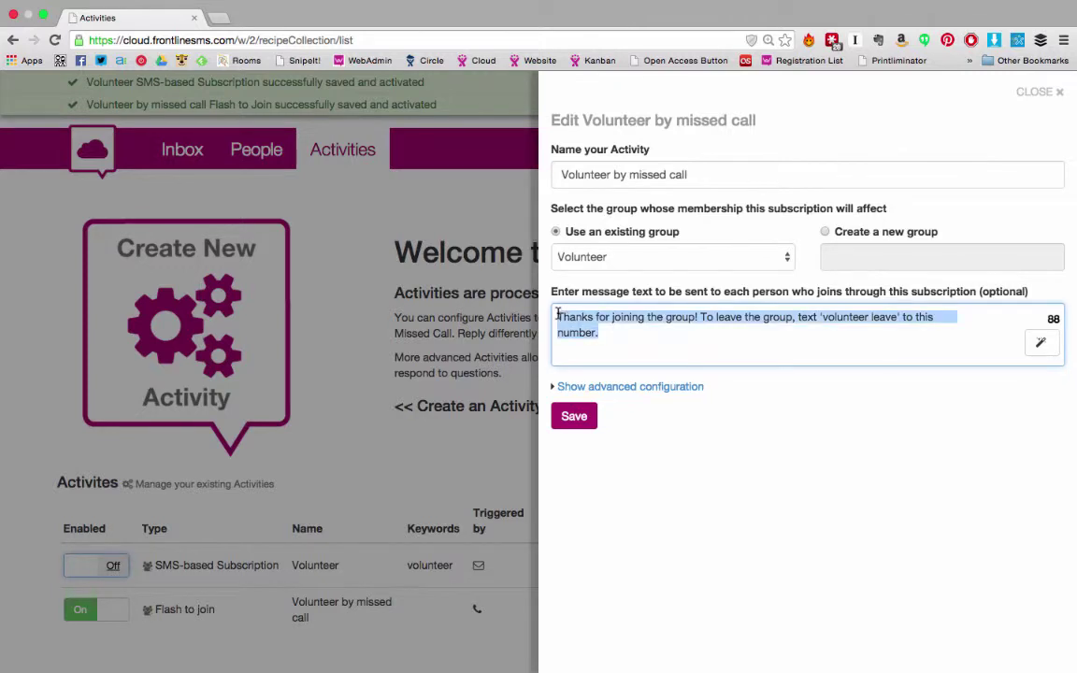
left_click(642, 356)
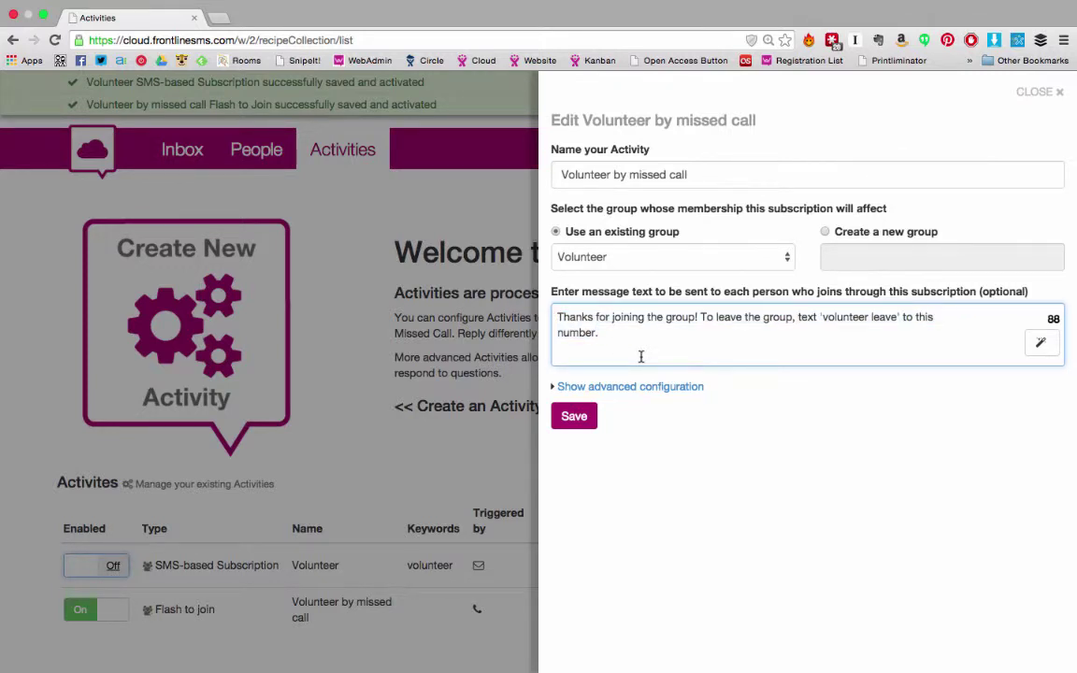
left_click(574, 416)
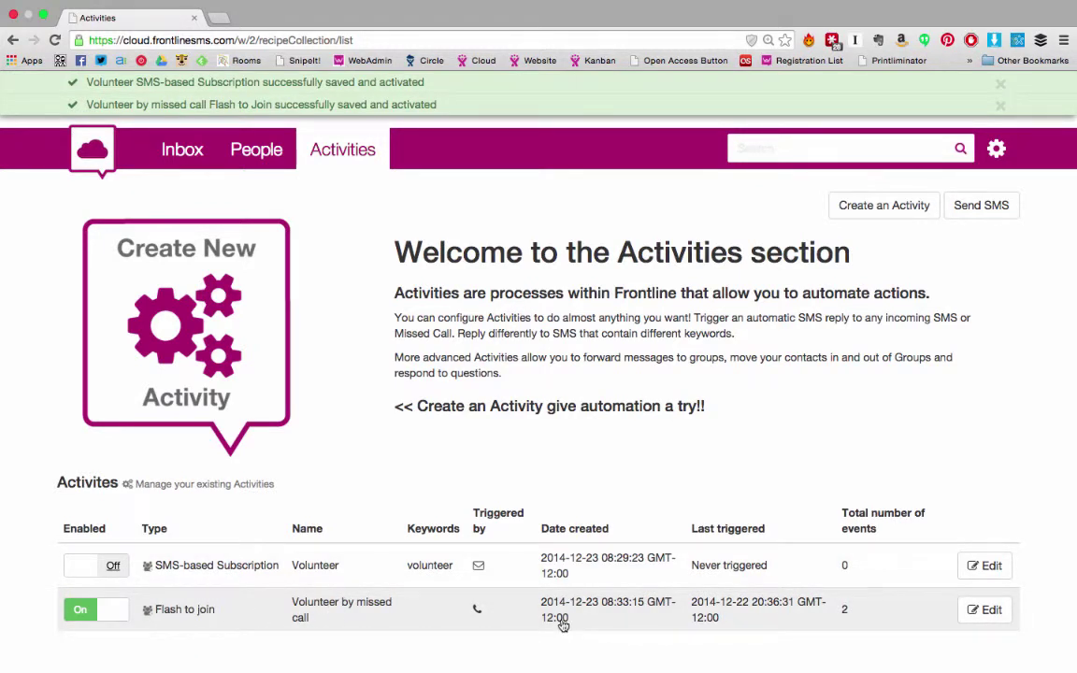
left_click(726, 619)
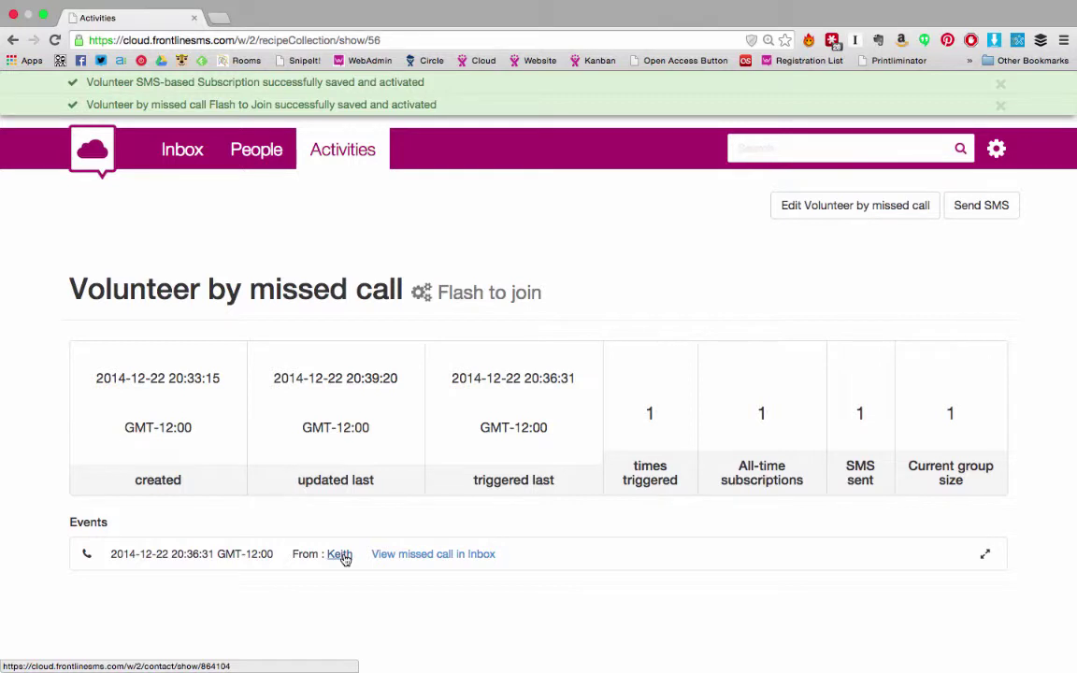
key("super+bracketleft")
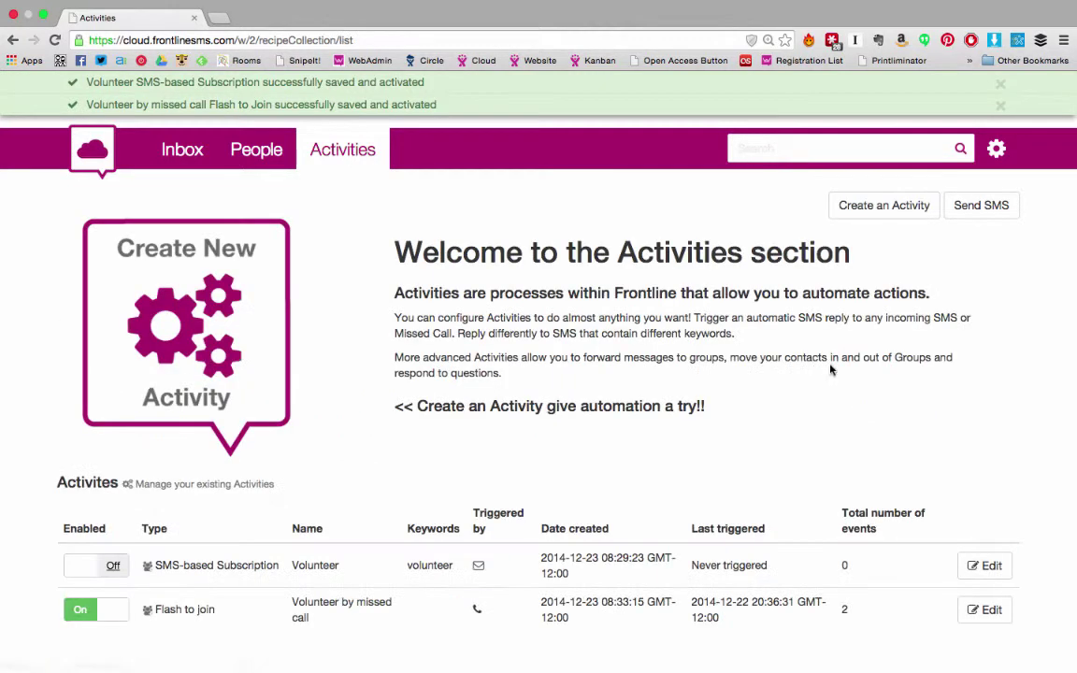
left_click(886, 208)
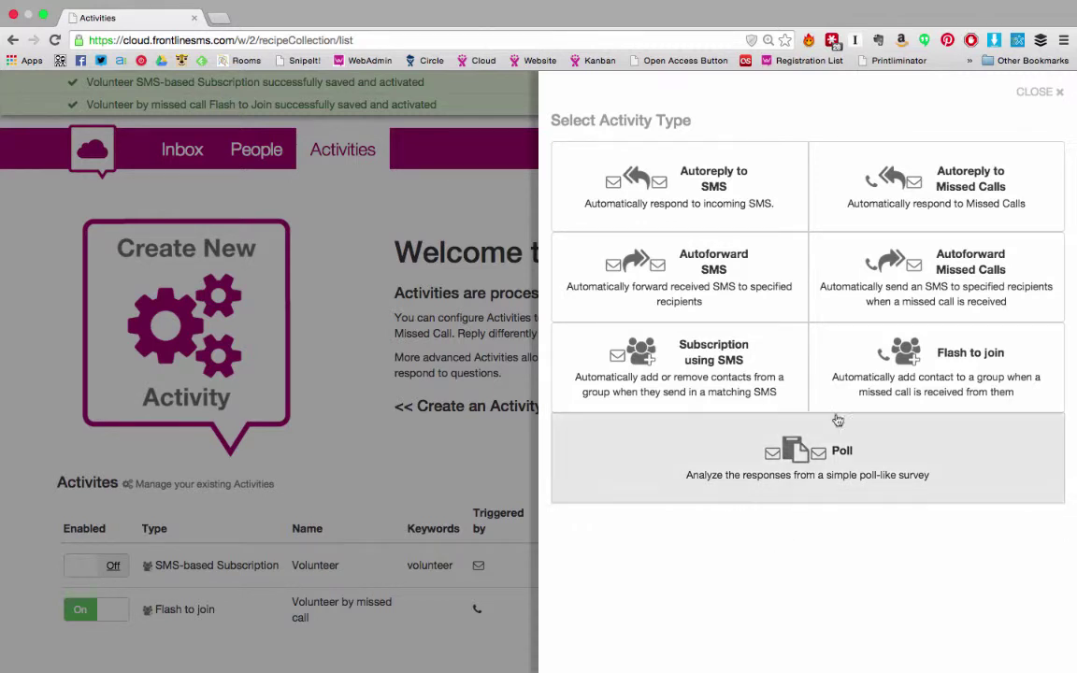
left_click(1035, 93)
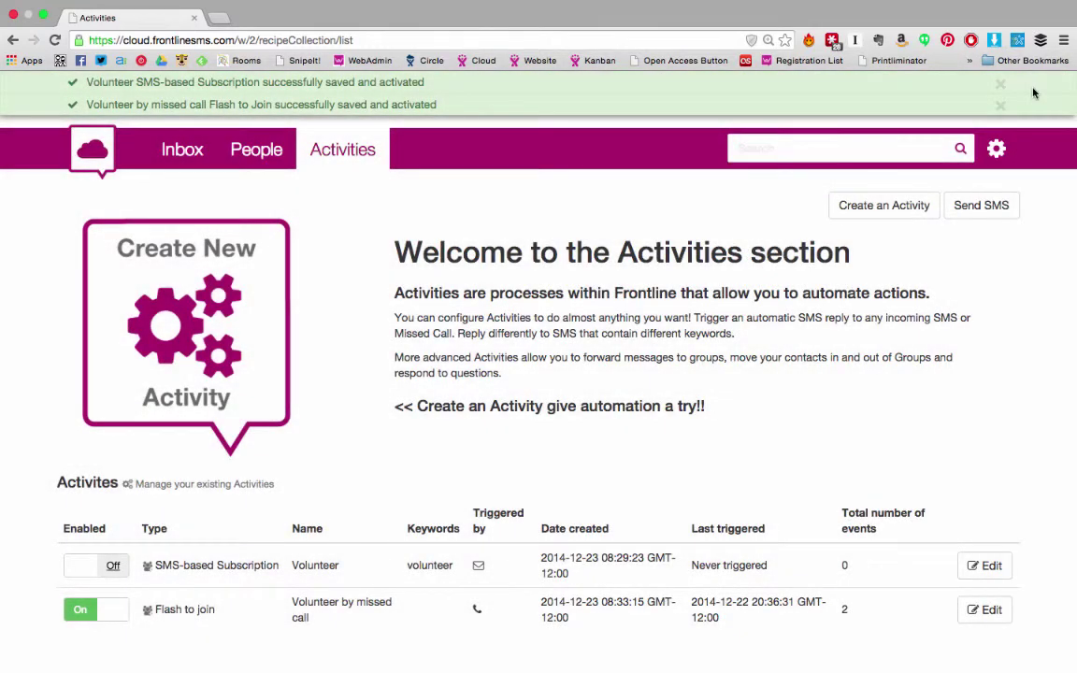